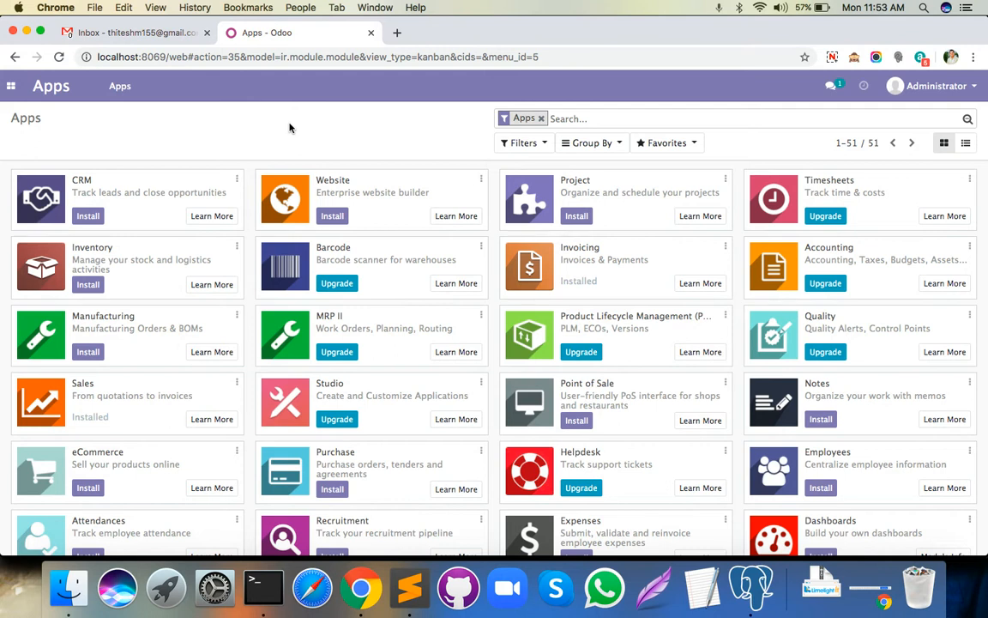
Step: Glance at the tutorial outline in Sublime Text, return to Odoo in Chrome and open the Administrator user's record from Settings
{"action": "left_click", "coordinate": [409, 588]}
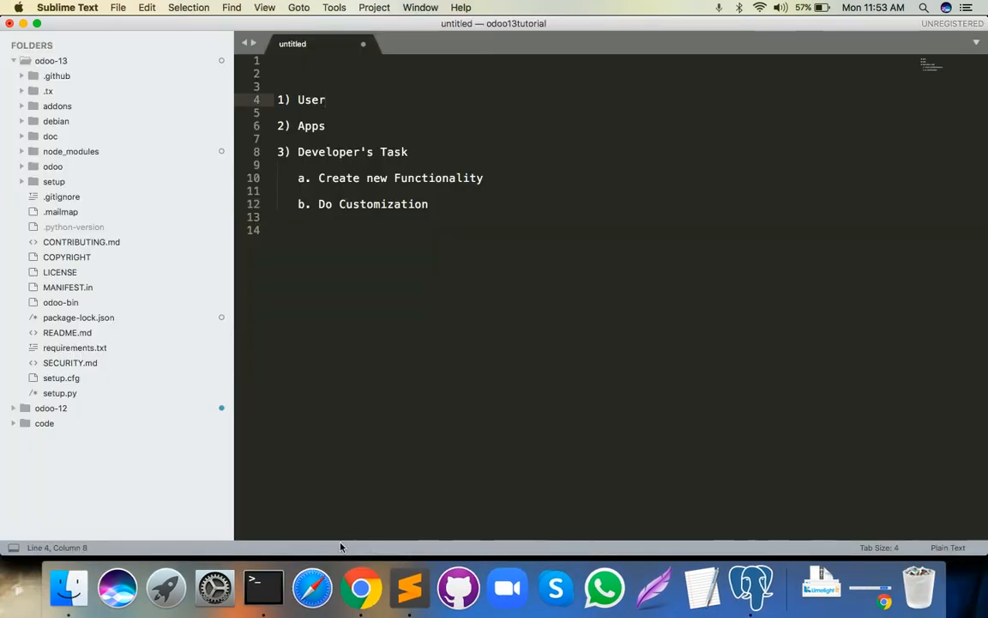
{"action": "left_click", "coordinate": [362, 585]}
{"action": "left_click", "coordinate": [10, 87]}
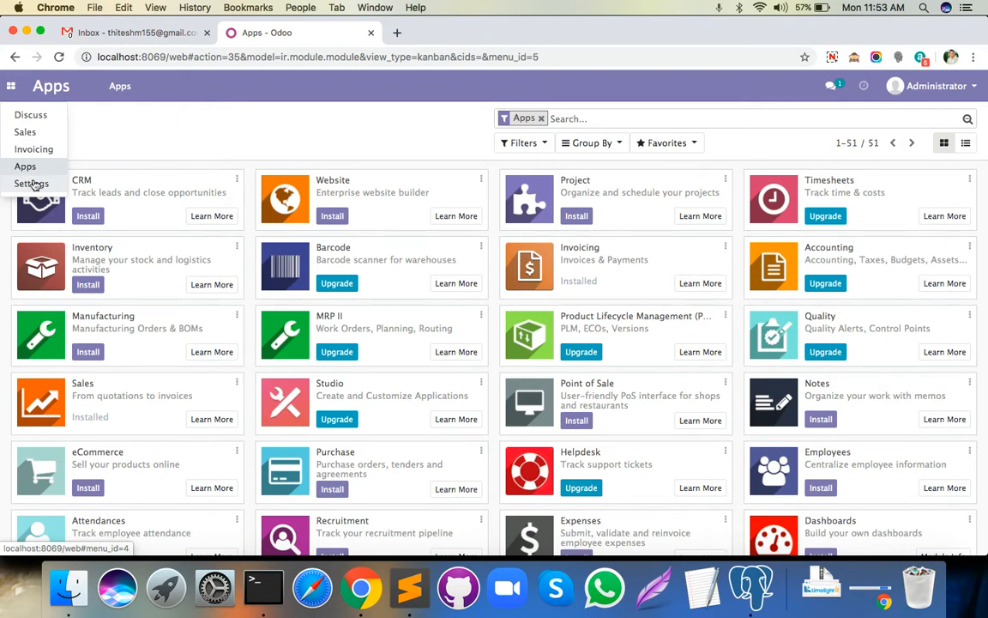
{"action": "left_click", "coordinate": [33, 184]}
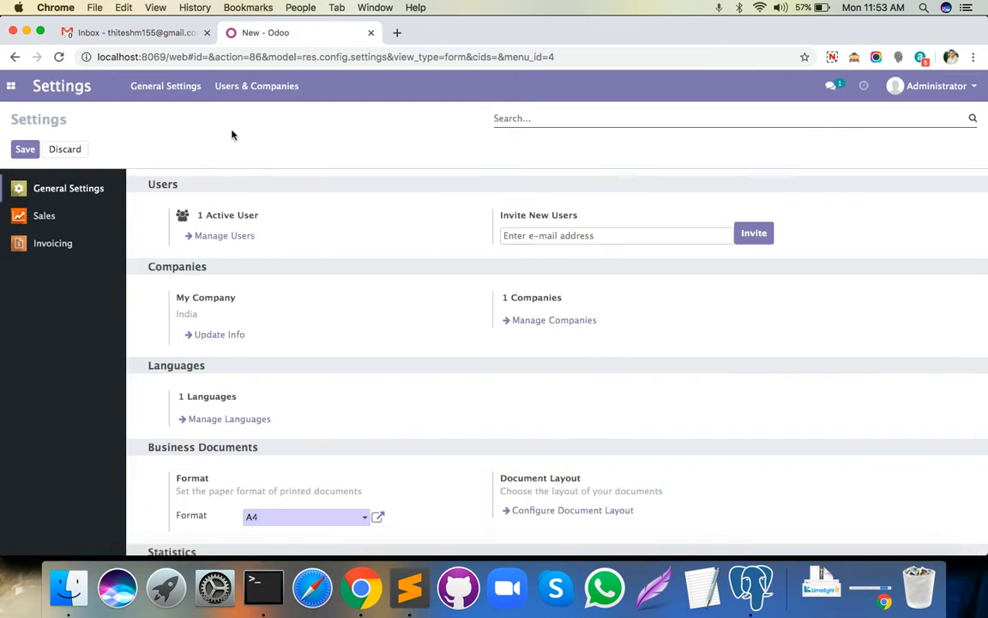
{"action": "left_click", "coordinate": [243, 89]}
{"action": "left_click", "coordinate": [240, 112]}
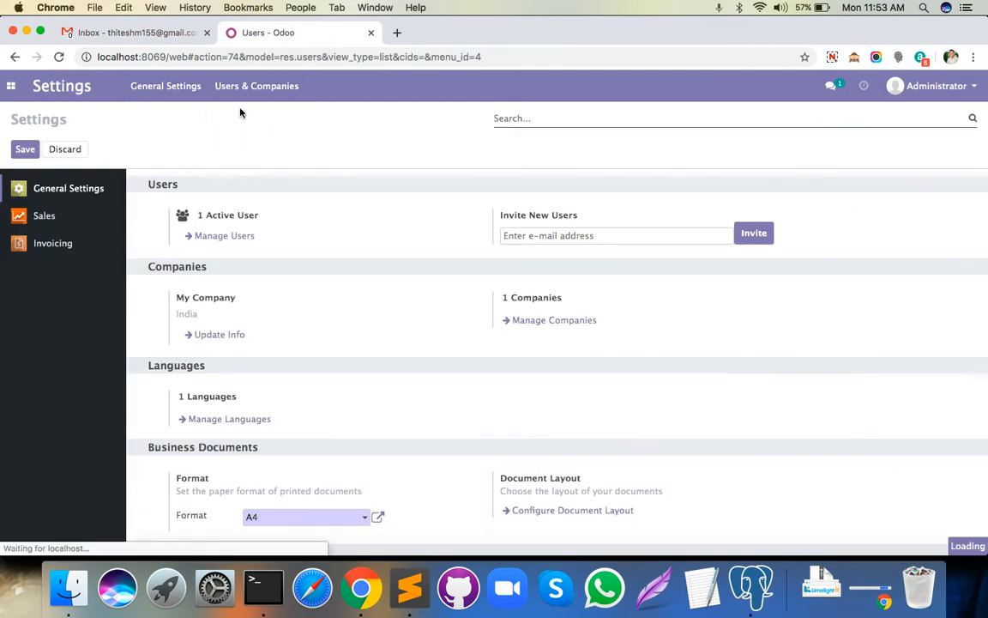
{"action": "left_click", "coordinate": [141, 190]}
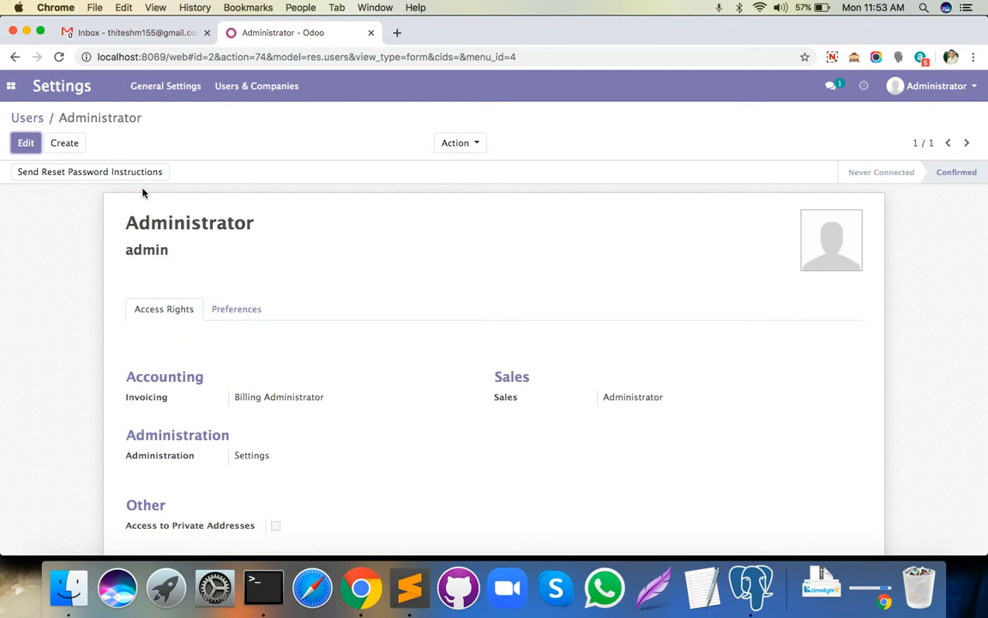
Step: Reopen the Administrator record from the Users list to review its access rights, and return to the list
{"action": "left_click", "coordinate": [237, 89]}
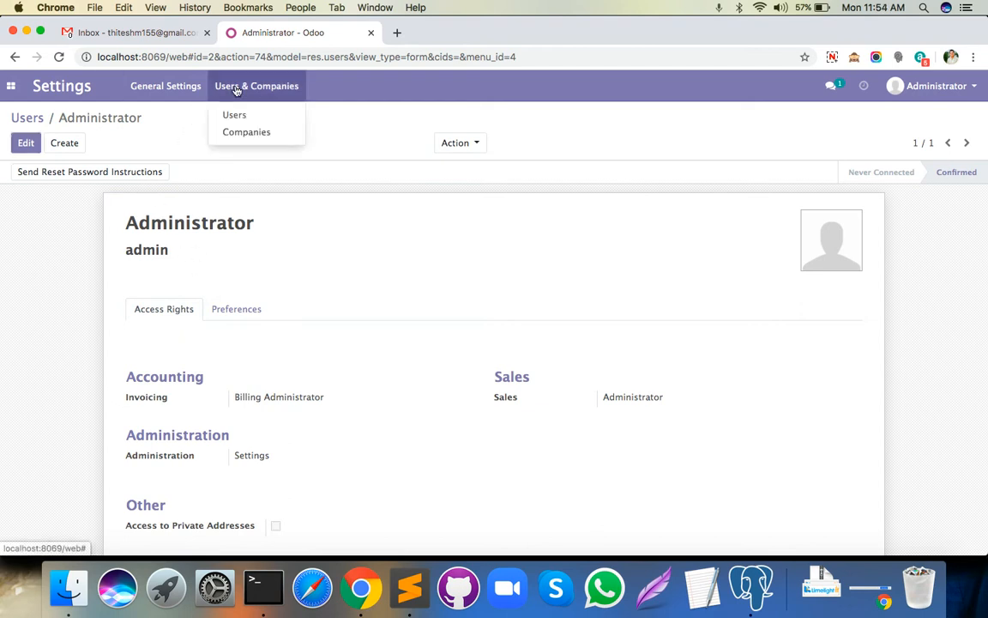
{"action": "left_click", "coordinate": [248, 217]}
{"action": "left_click", "coordinate": [30, 119]}
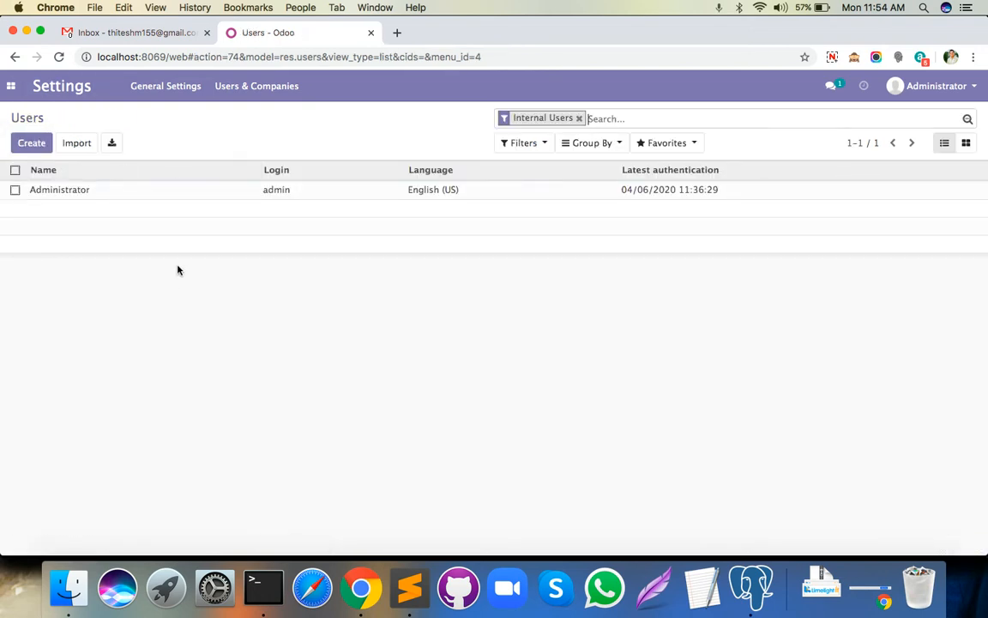
{"action": "left_click", "coordinate": [134, 190]}
{"action": "scroll", "coordinate": [311, 295], "scroll_direction": "down", "scroll_amount": 1}
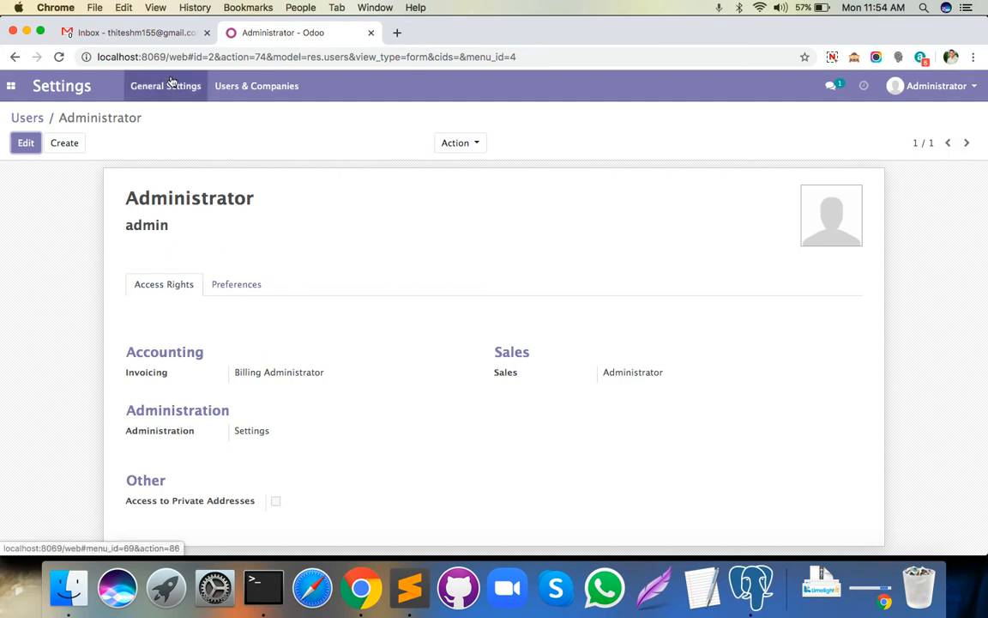
{"action": "left_click", "coordinate": [243, 92]}
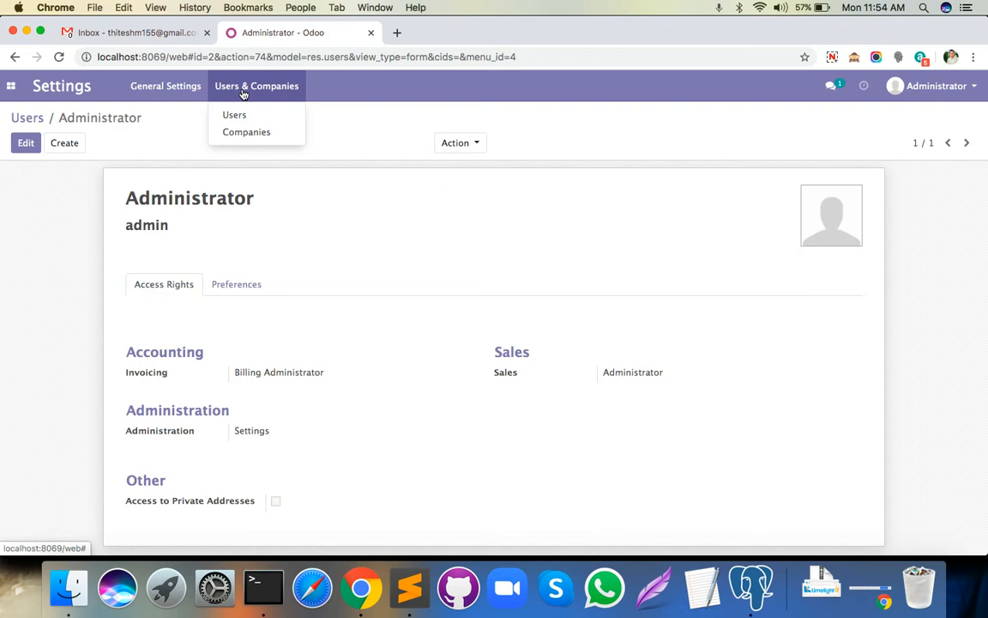
{"action": "left_click", "coordinate": [232, 114]}
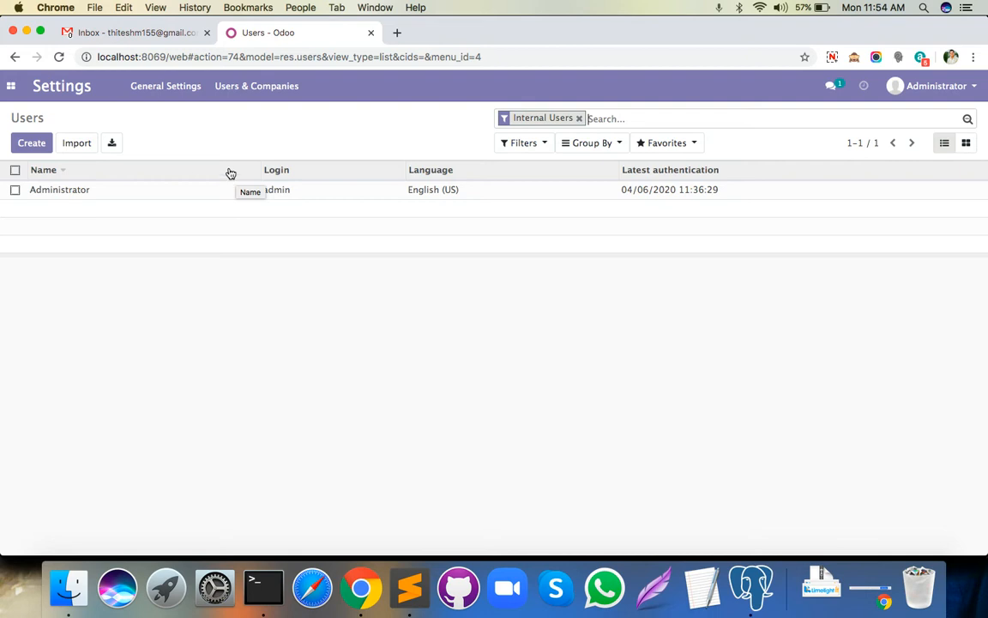
Step: Open the Apps catalogue and examine the full range of installable modules and the installed-app entries
{"action": "left_click", "coordinate": [11, 85]}
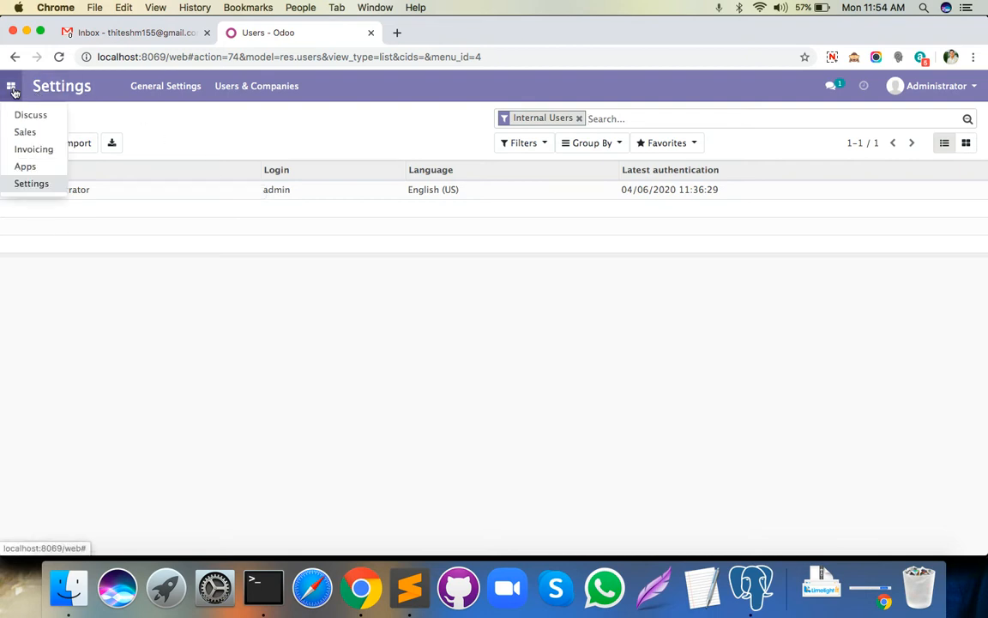
{"action": "left_click", "coordinate": [36, 167]}
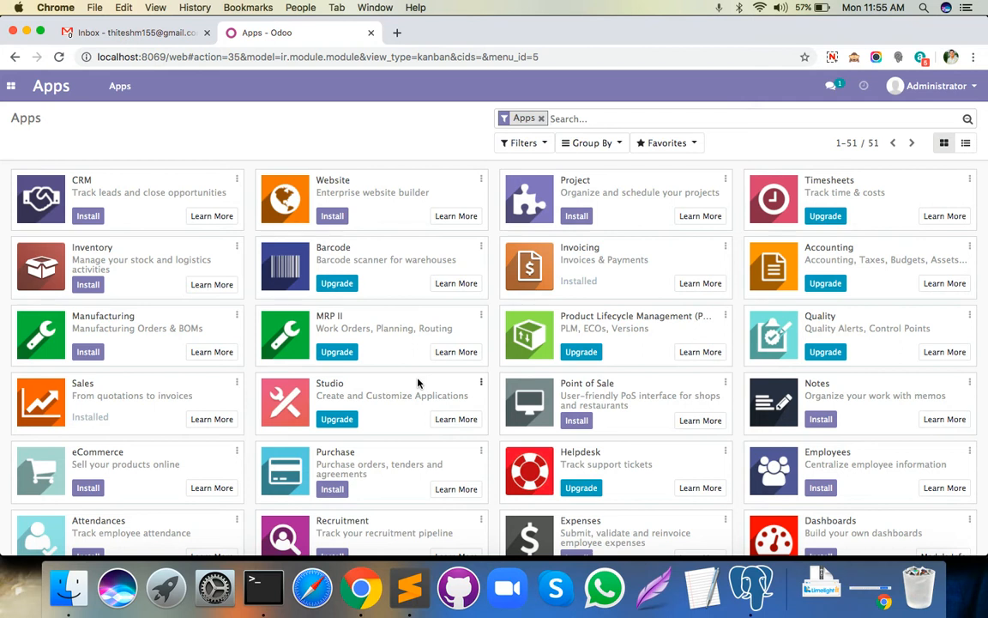
{"action": "scroll", "coordinate": [430, 506], "scroll_direction": "down", "scroll_amount": 10}
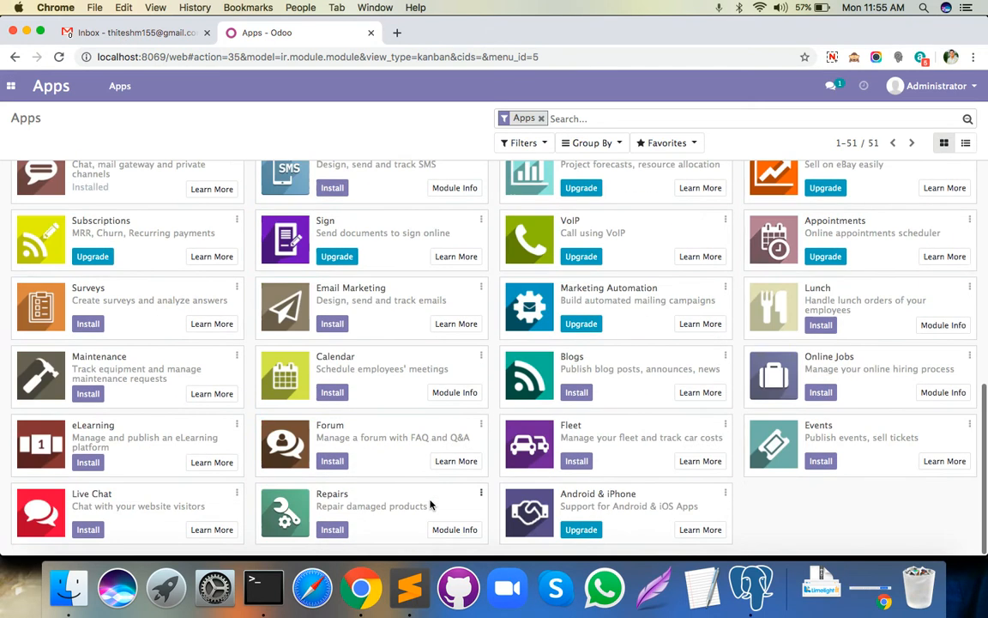
{"action": "left_click", "coordinate": [12, 86]}
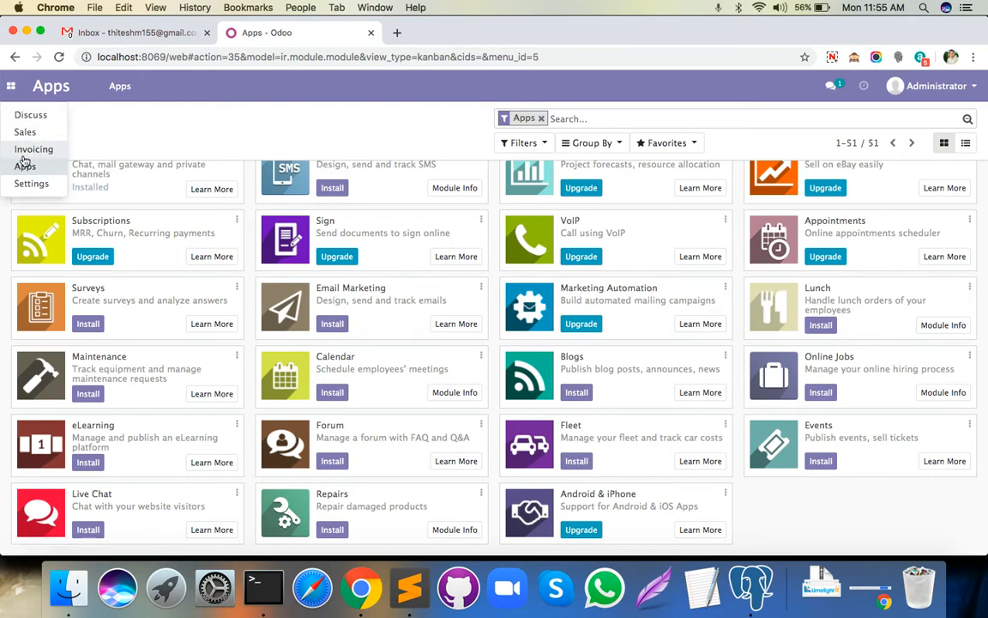
{"action": "left_click", "coordinate": [164, 126]}
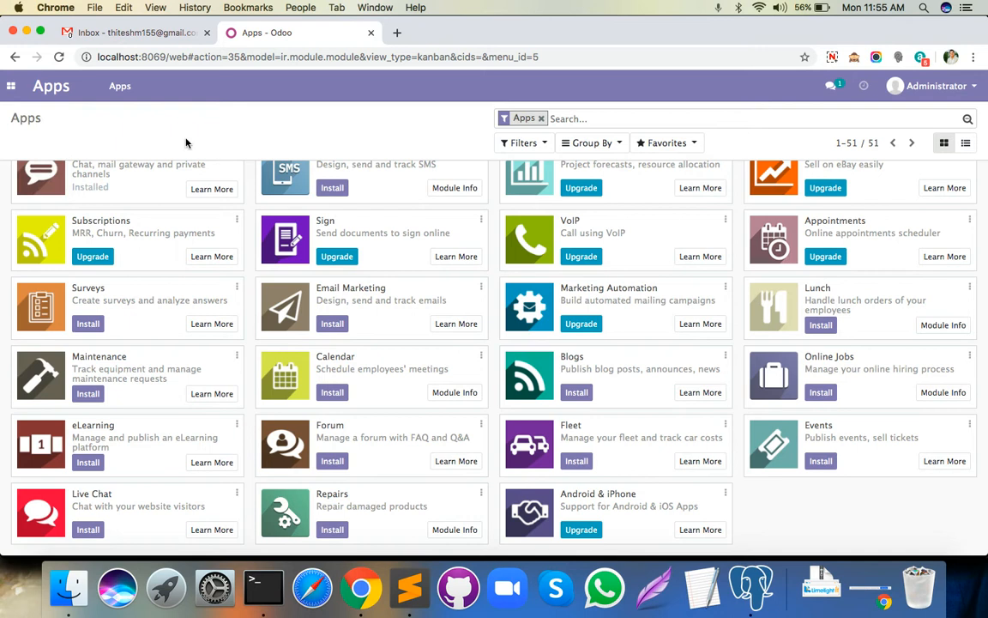
{"action": "scroll", "coordinate": [512, 392], "scroll_direction": "up", "scroll_amount": 10}
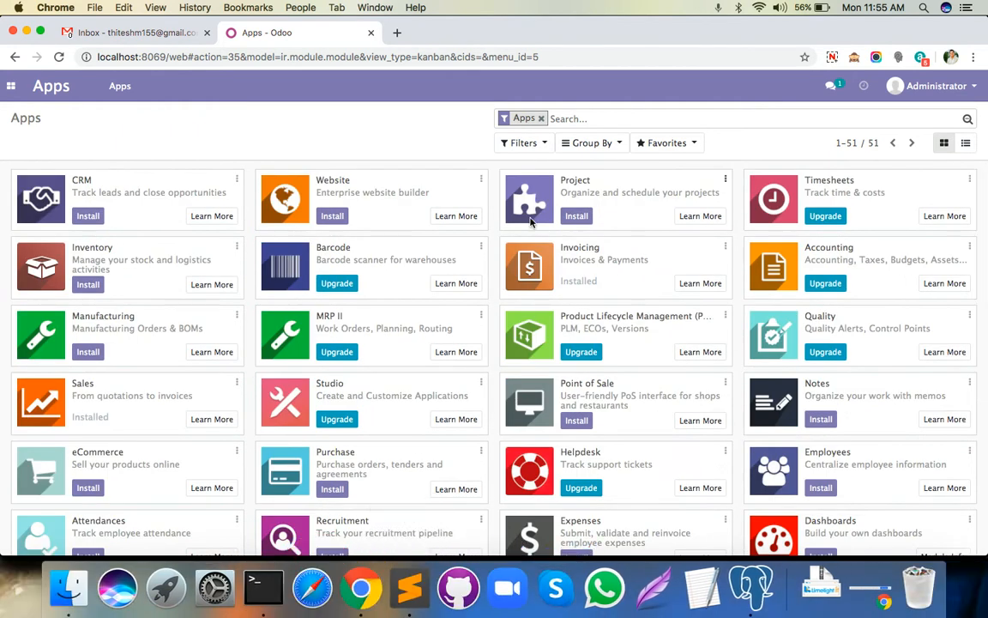
{"action": "scroll", "coordinate": [410, 342], "scroll_direction": "down", "scroll_amount": 10}
{"action": "scroll", "coordinate": [385, 370], "scroll_direction": "up", "scroll_amount": 3}
{"action": "scroll", "coordinate": [385, 371], "scroll_direction": "down", "scroll_amount": 3}
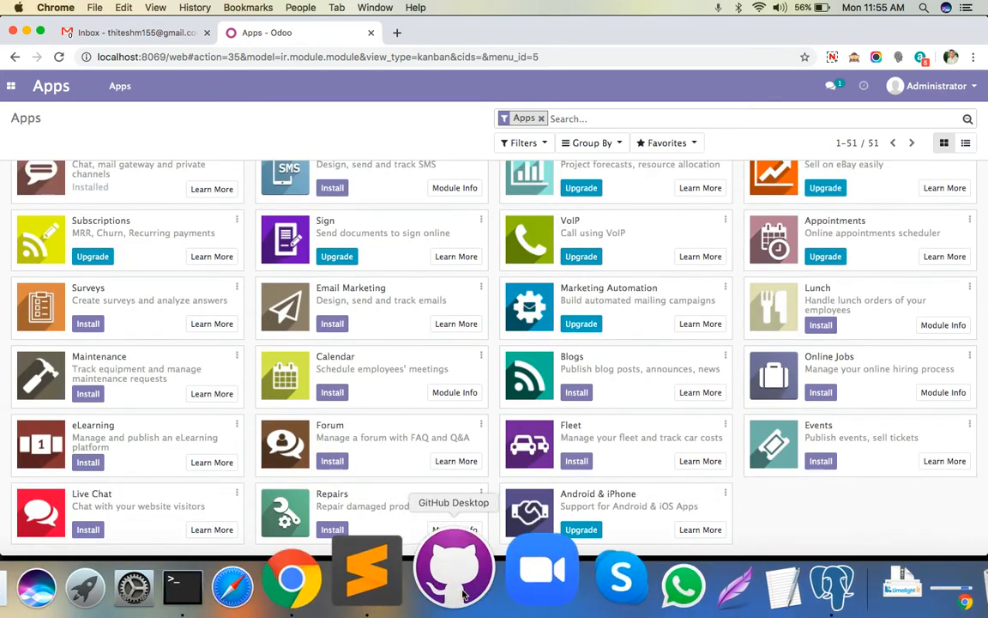
{"action": "scroll", "coordinate": [475, 307], "scroll_direction": "up", "scroll_amount": 10}
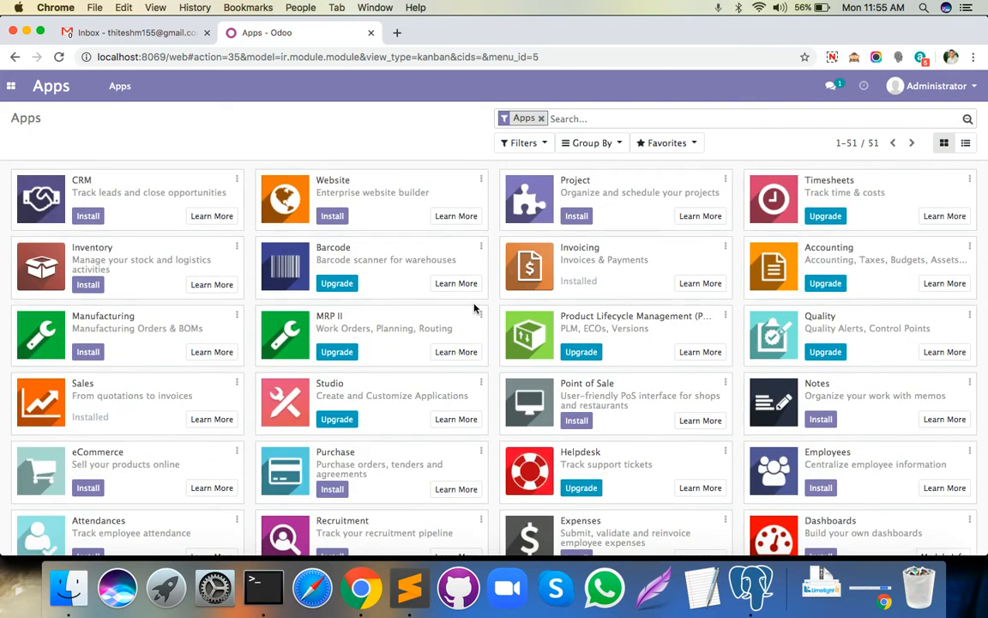
Step: Switch to Sublime Text and highlight the outline entries "Developer's Task", "Do Customization" and "Create new Functionality"
{"action": "left_click", "coordinate": [382, 579]}
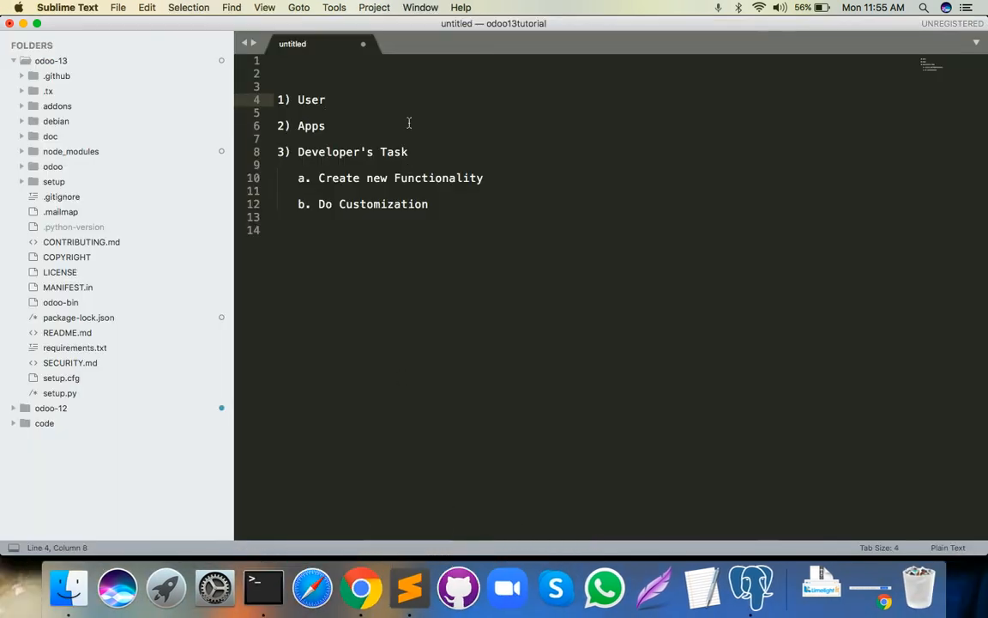
{"action": "left_click_drag", "start_coordinate": [296, 152], "coordinate": [444, 161]}
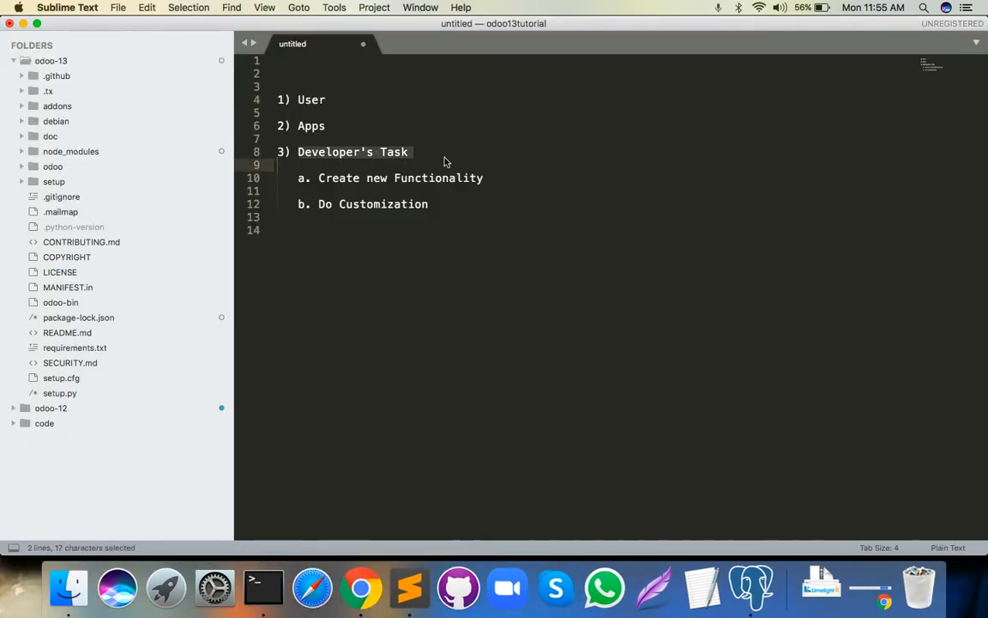
{"action": "left_click", "coordinate": [367, 598]}
{"action": "left_click", "coordinate": [399, 583]}
{"action": "left_click_drag", "start_coordinate": [317, 178], "coordinate": [498, 175]}
{"action": "left_click_drag", "start_coordinate": [319, 205], "coordinate": [437, 204]}
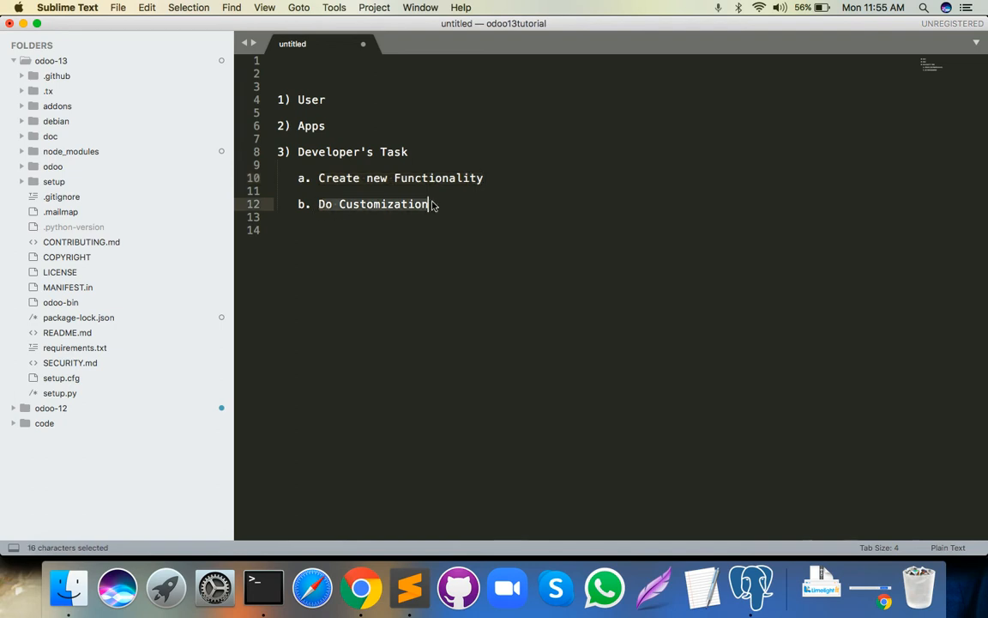
{"action": "left_click", "coordinate": [317, 177]}
{"action": "left_click_drag", "start_coordinate": [316, 177], "coordinate": [494, 174]}
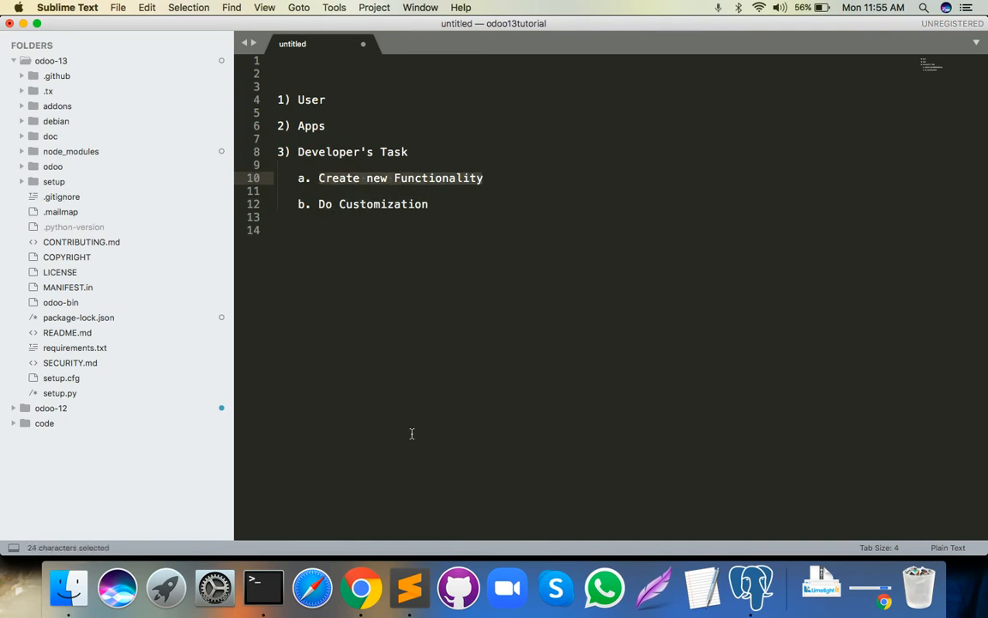
Step: Highlight the word "Customization" under Developer's Task in the Sublime Text outline
{"action": "left_click", "coordinate": [367, 581]}
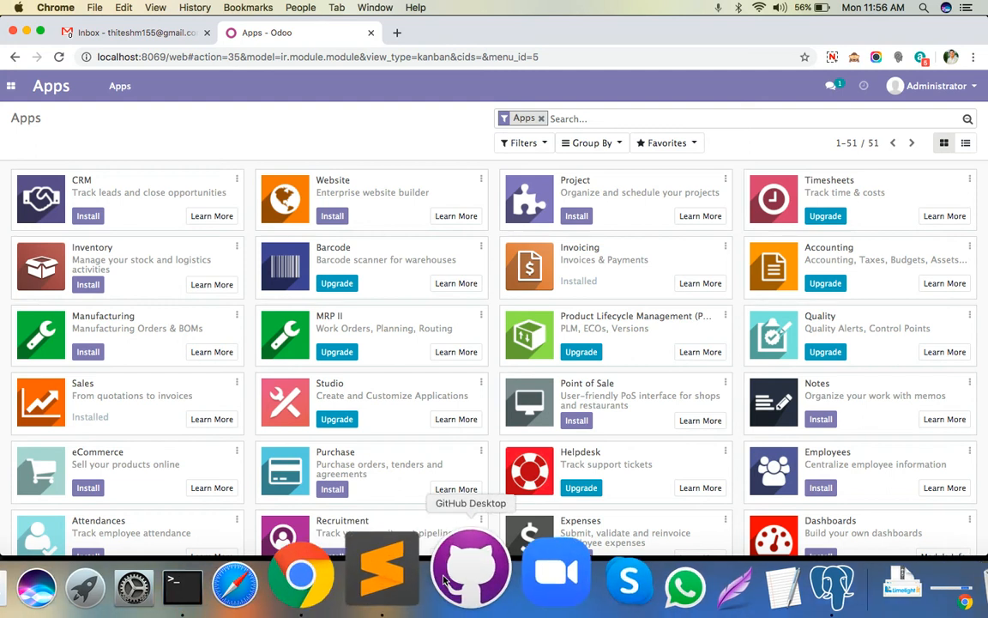
{"action": "left_click", "coordinate": [409, 585]}
{"action": "double_click", "coordinate": [433, 204]}
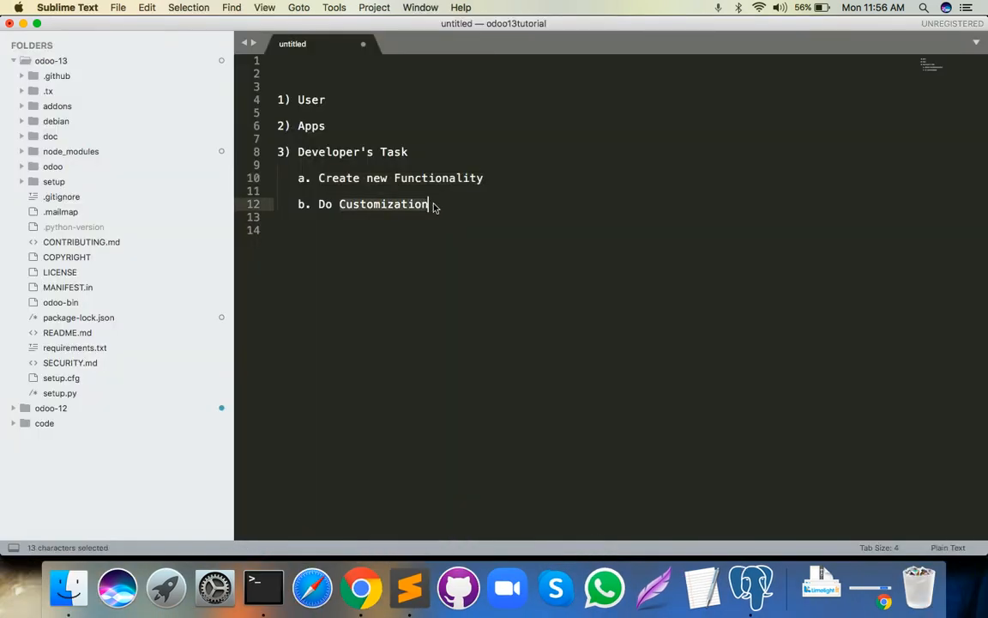
Step: Switch to Odoo in Chrome, open a new quotation form in Sales and highlight its Expiration and Payment Terms labels
{"action": "left_click", "coordinate": [361, 585]}
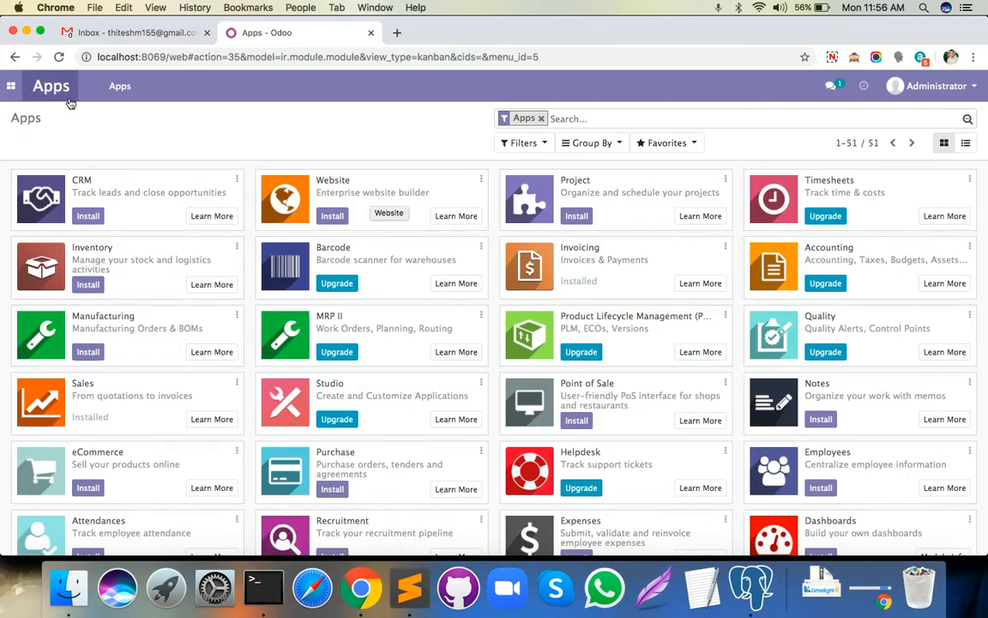
{"action": "left_click", "coordinate": [11, 86]}
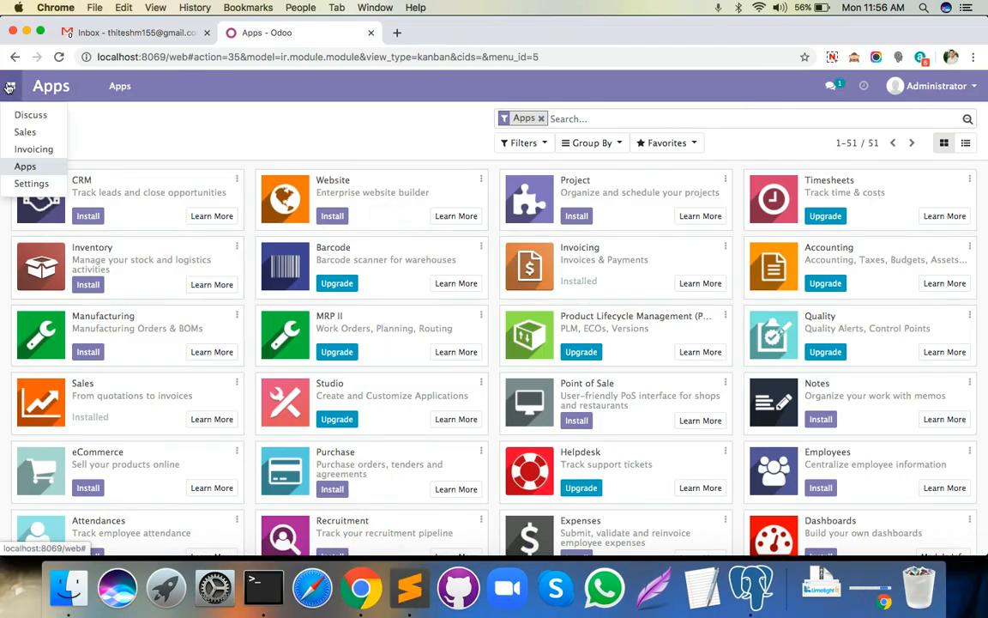
{"action": "left_click", "coordinate": [27, 133]}
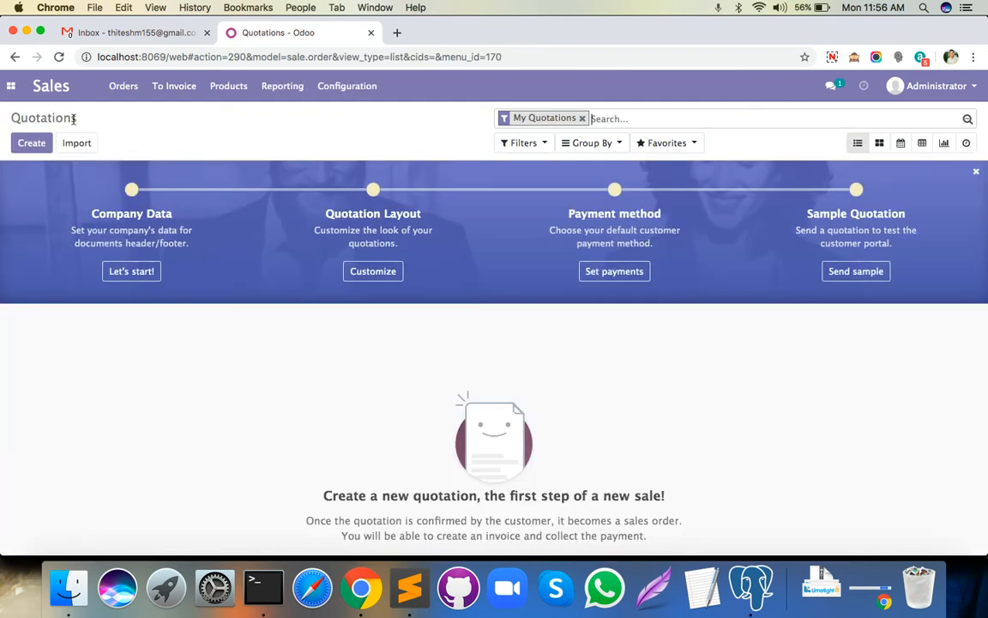
{"action": "left_click", "coordinate": [31, 142]}
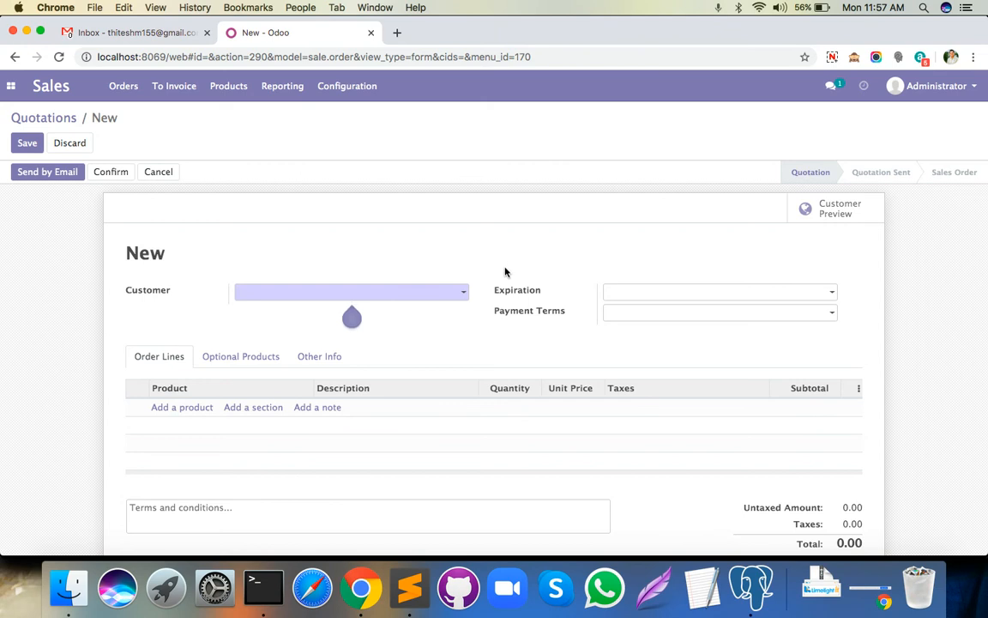
{"action": "left_click_drag", "start_coordinate": [492, 289], "coordinate": [570, 314]}
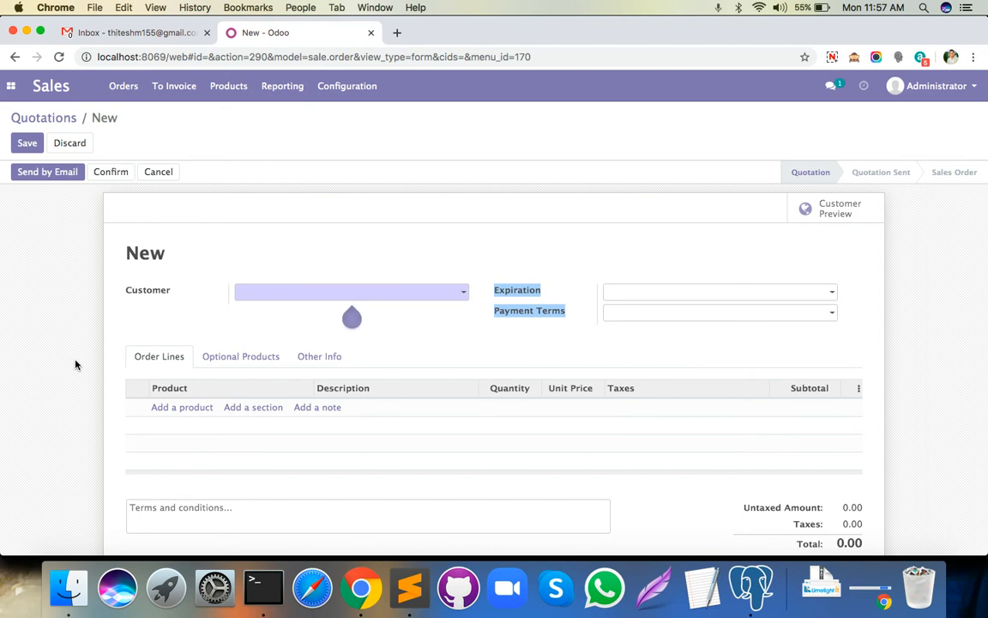
Step: Switch to Sublime Text and highlight both developer task items together, followed by "Create new Functionality" alone
{"action": "left_click", "coordinate": [414, 573]}
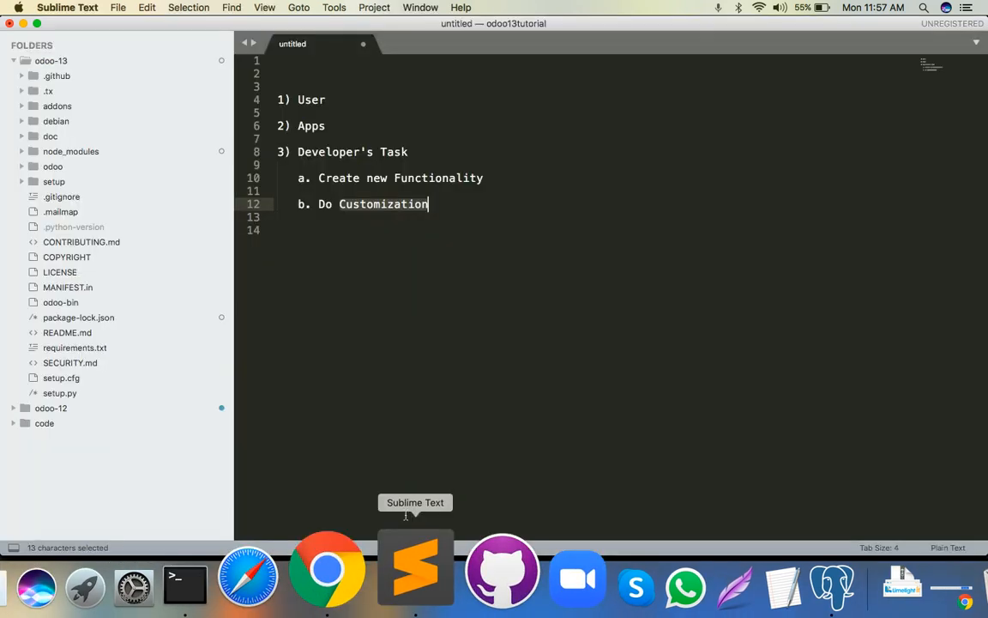
{"action": "left_click_drag", "start_coordinate": [319, 178], "coordinate": [463, 203]}
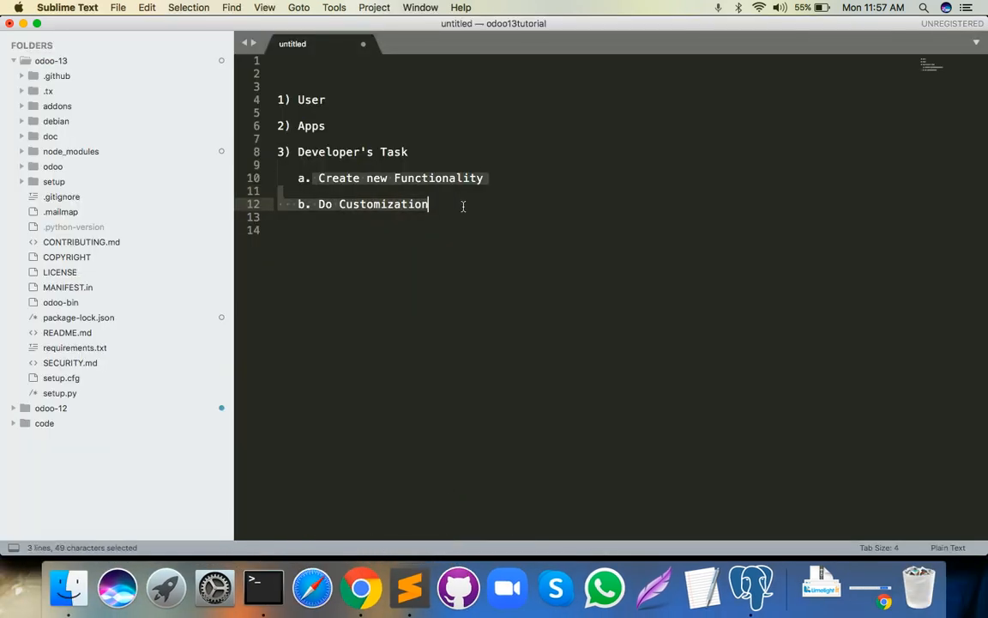
{"action": "left_click", "coordinate": [414, 195]}
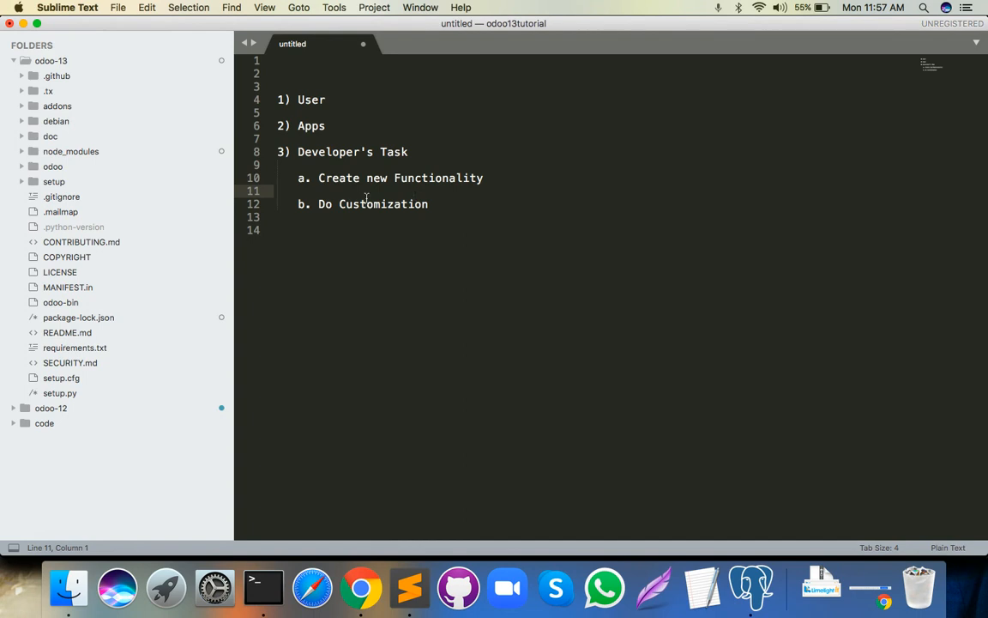
{"action": "left_click_drag", "start_coordinate": [318, 180], "coordinate": [507, 180]}
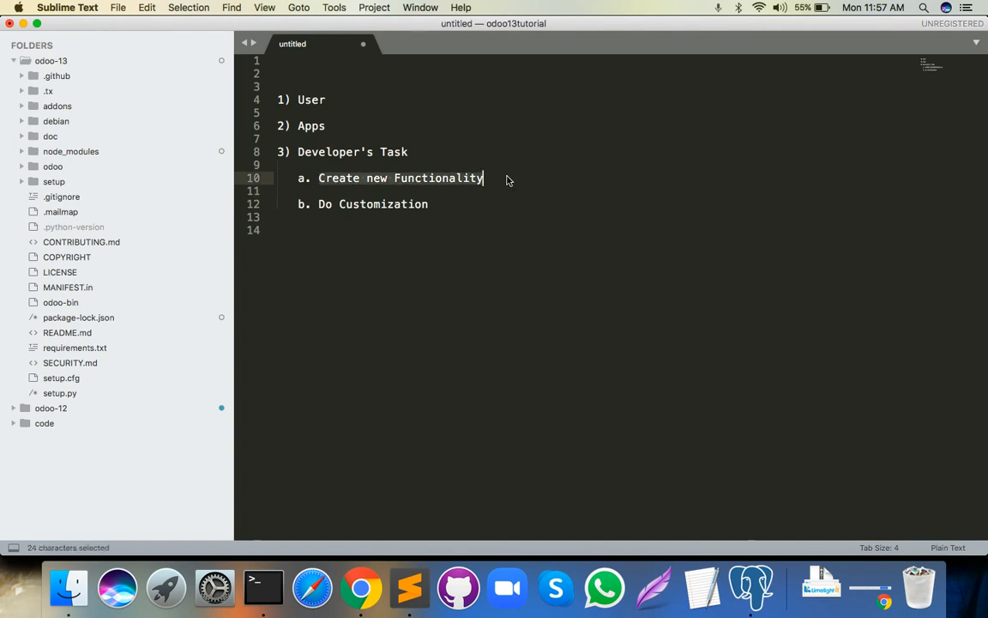
Step: Return to Odoo in Chrome and leave the unsaved quotation for the Apps catalogue
{"action": "left_click", "coordinate": [356, 577]}
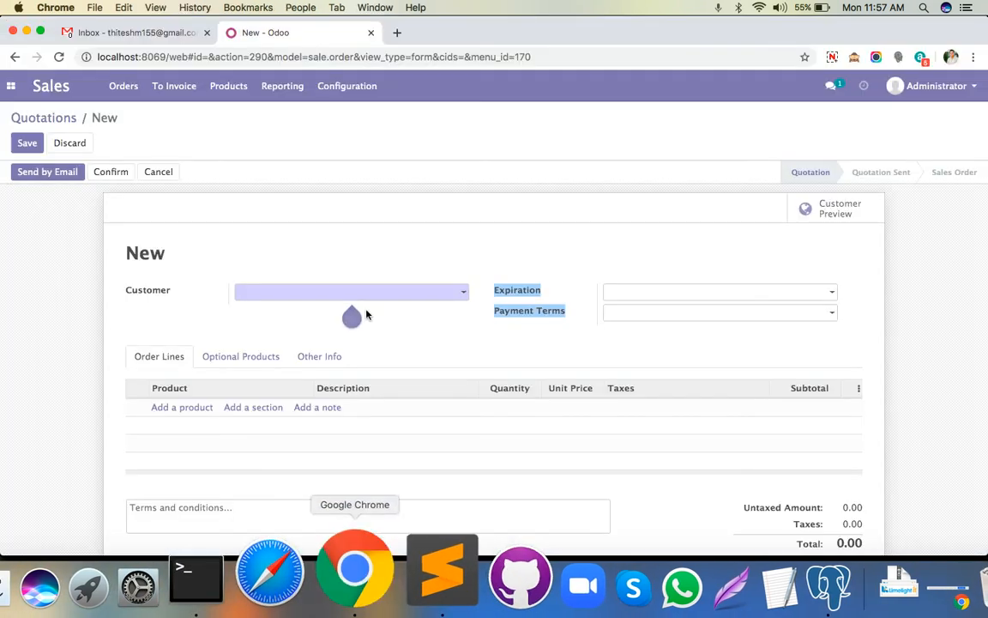
{"action": "left_click", "coordinate": [11, 86]}
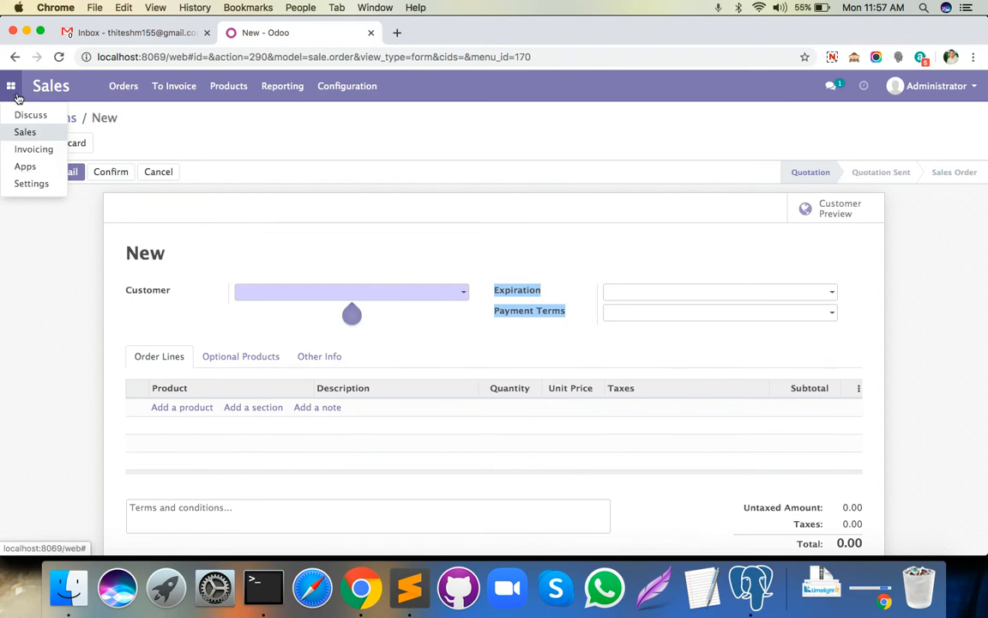
{"action": "left_click", "coordinate": [27, 166]}
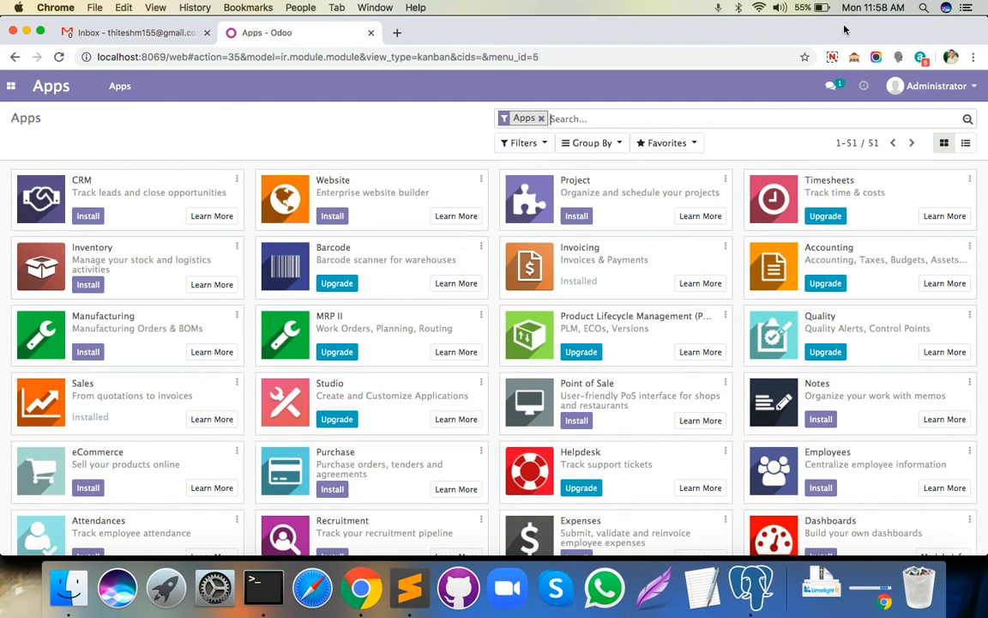
{"action": "left_click", "coordinate": [830, 56]}
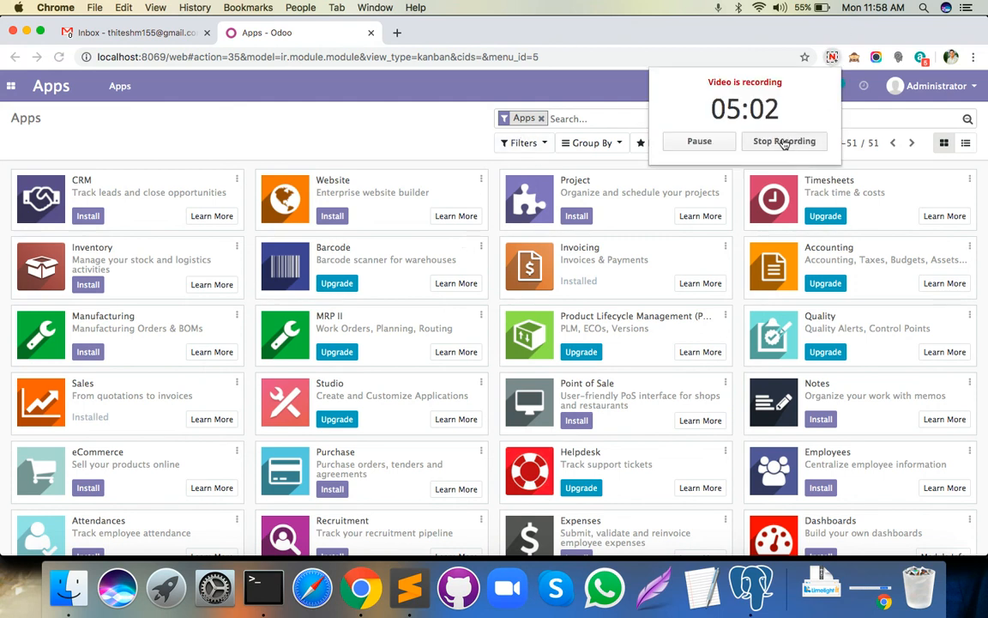